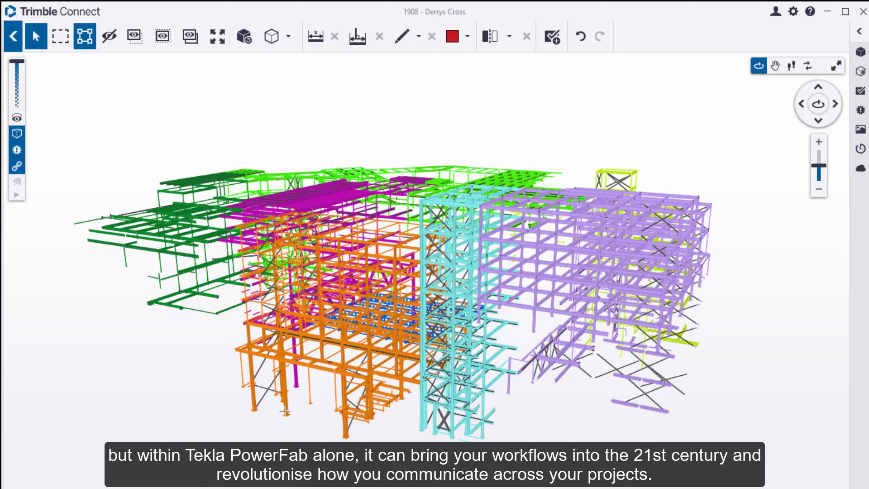
Zoom in and select the magenta truss, syncing its TRUSS rows in the PowerFab estimate.
left_click_drag(401, 245, 672, 245)
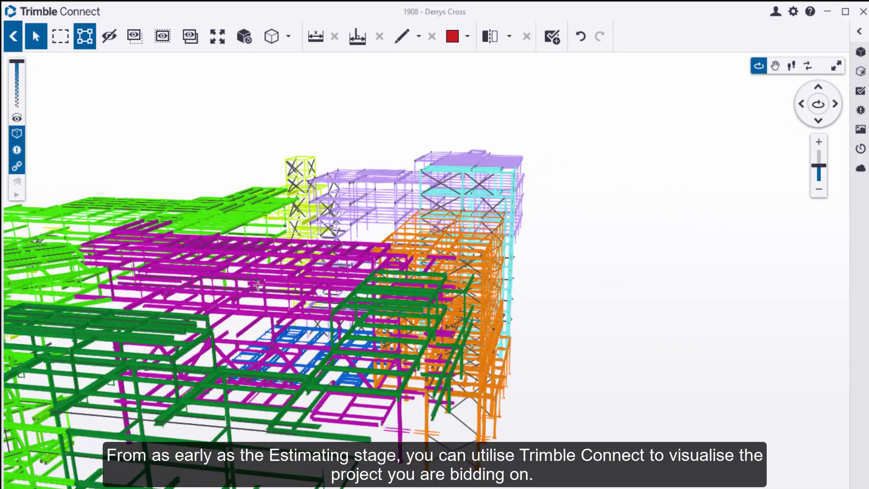
left_click_drag(254, 289, 650, 229)
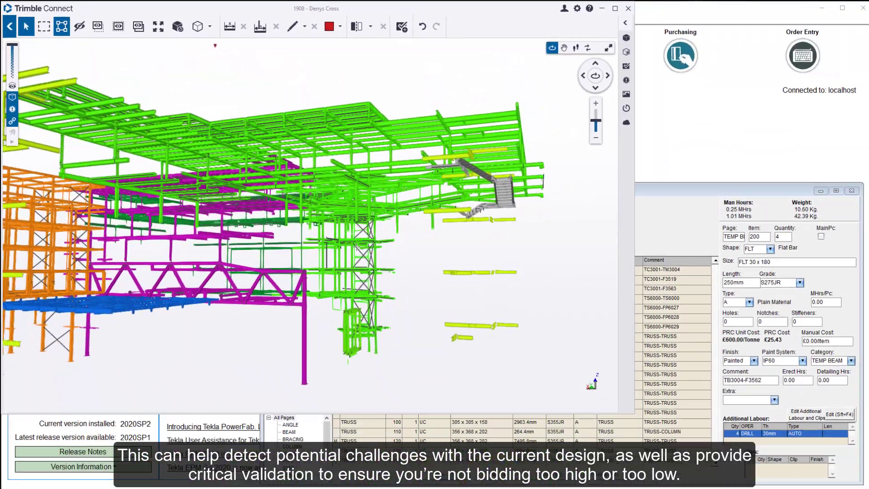
scroll(216, 289, "up", 5)
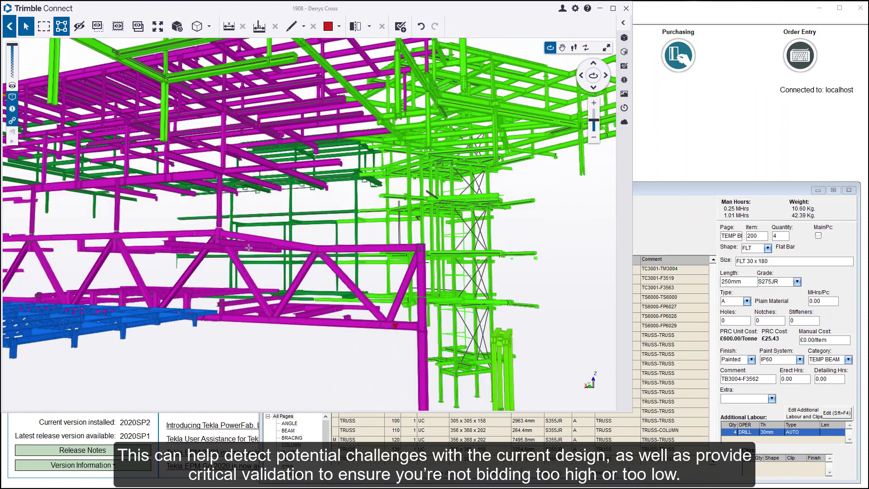
scroll(227, 288, "up", 3)
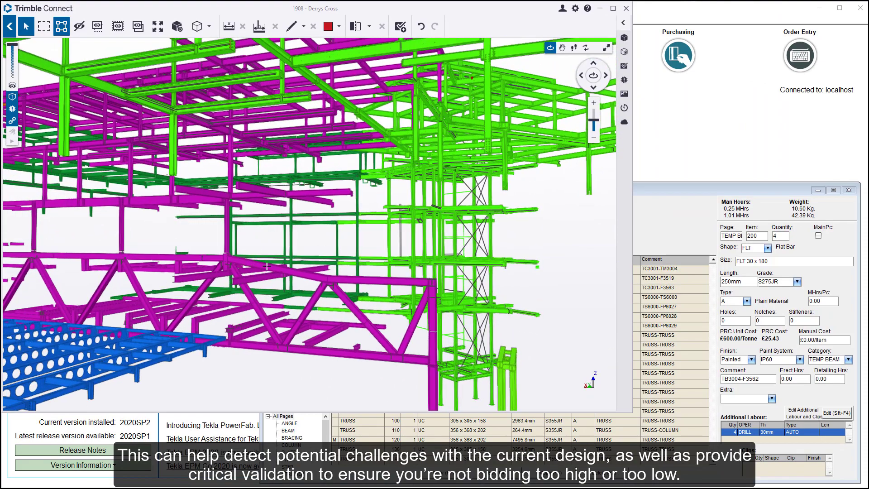
scroll(322, 291, "up", 3)
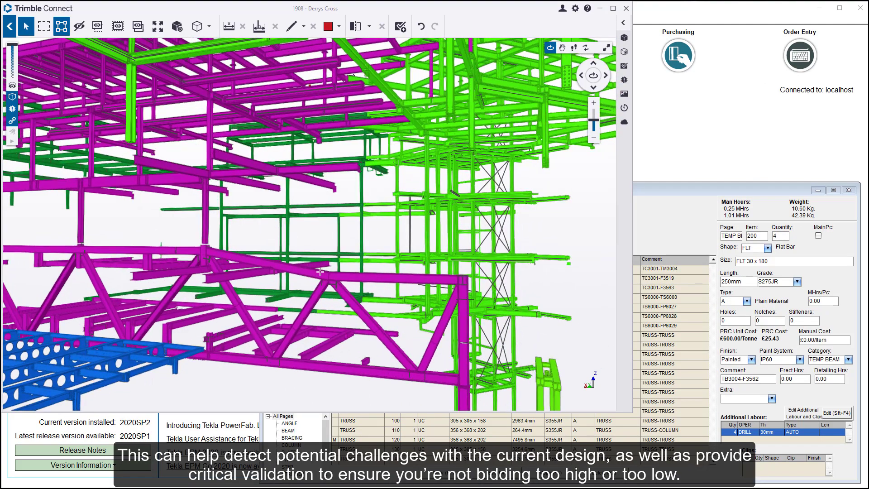
left_click(320, 275)
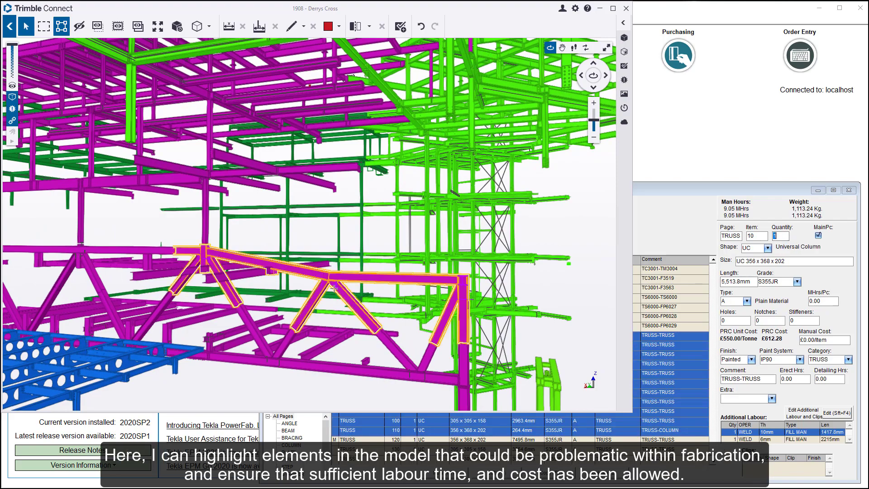
Give the selected truss items a 25-hour manual labour override in Labour Details.
key("alt+Tab")
double_click(481, 198)
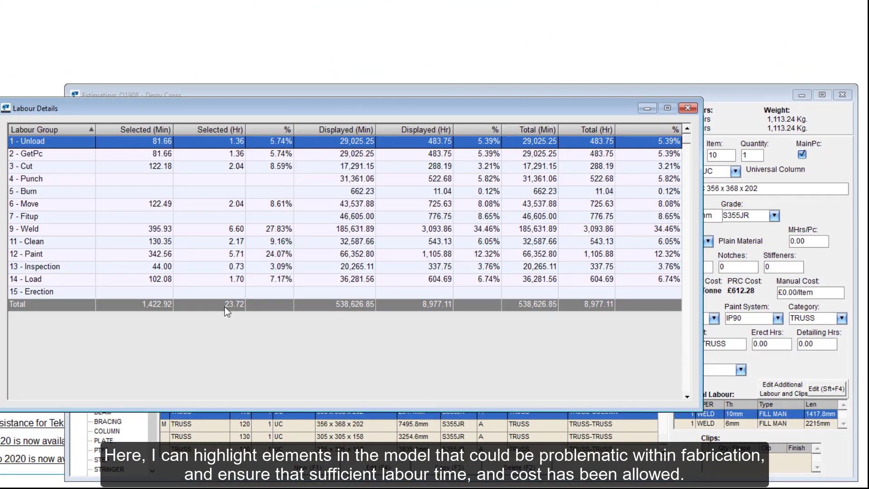
left_click(227, 304)
right_click(229, 304)
left_click(251, 311)
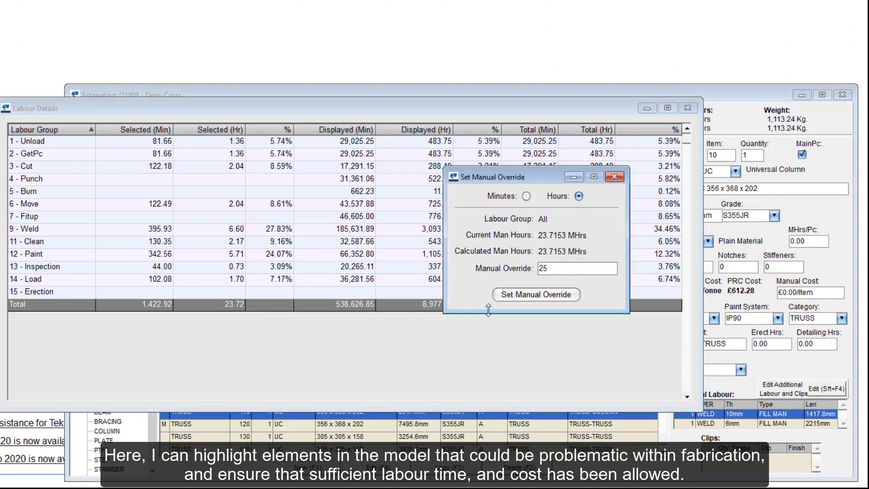
left_click(515, 294)
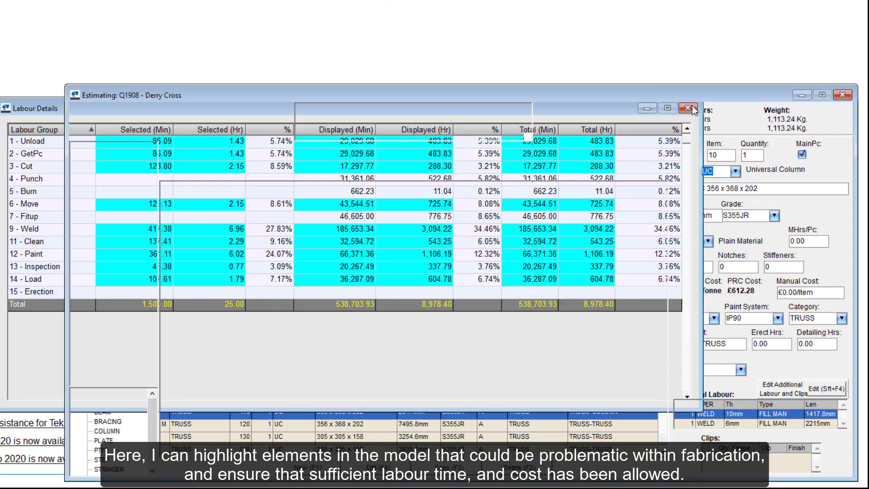
left_click(692, 106)
right_click(558, 287)
Colour the Trimble Connect model by Paint System from the Model Interface.
left_click(605, 372)
left_click(836, 215)
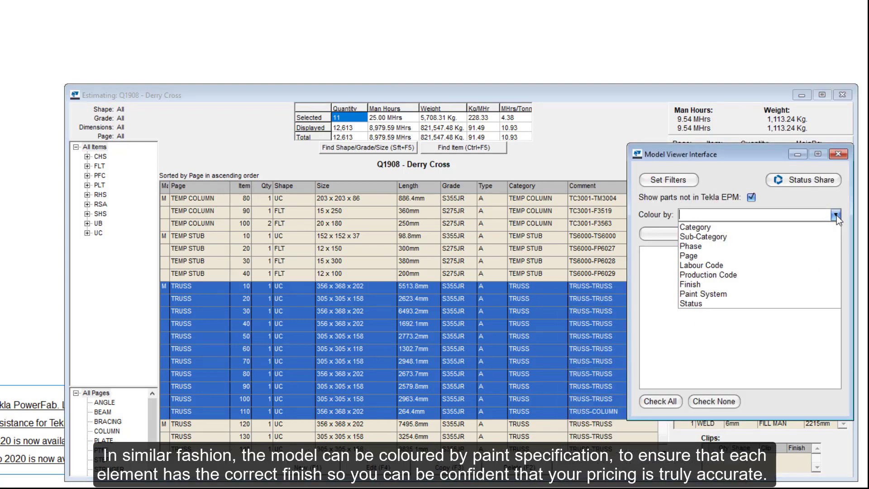
left_click(811, 293)
left_click(724, 239)
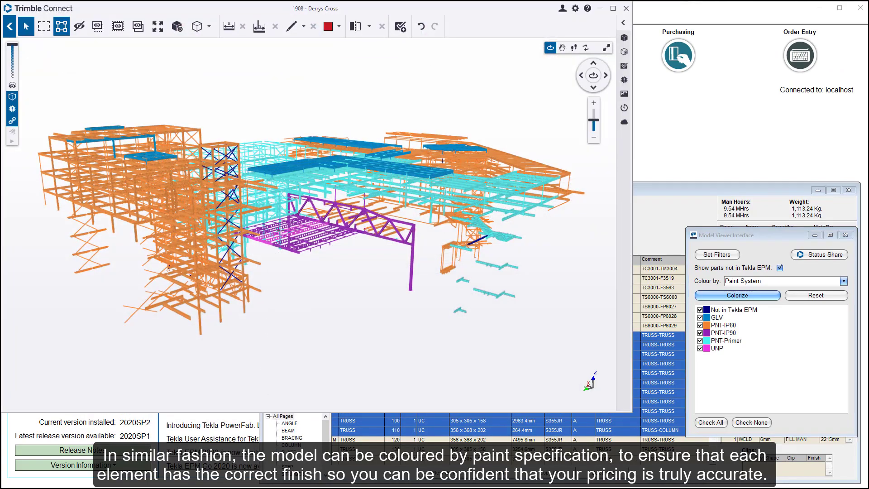
Zoom in and select the front pink beam in the model.
scroll(280, 227, "up", 10)
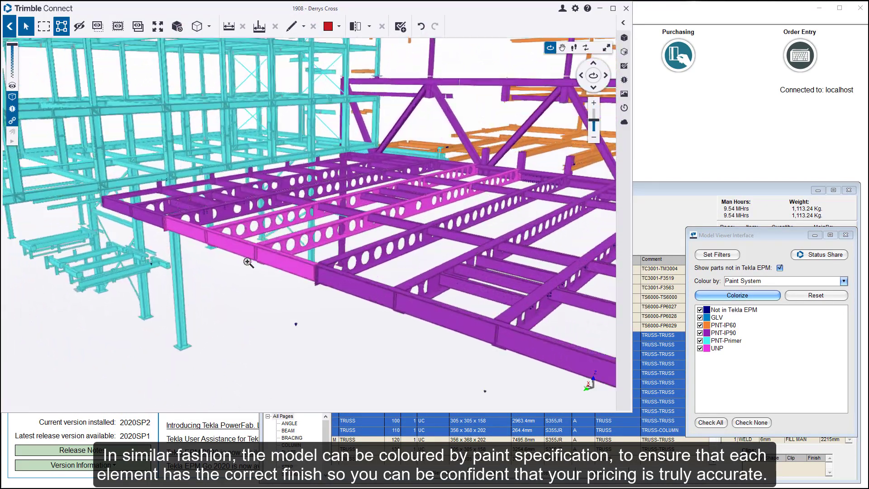
scroll(248, 263, "up", 2)
left_click(237, 240)
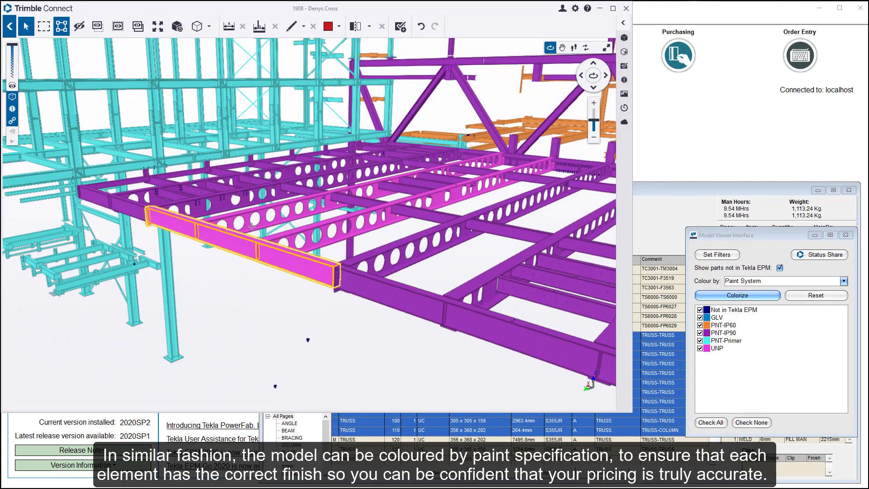
Add two more pink beams and globally set their Finish to Painted and Paint System to IP90.
left_click(267, 209, "ctrl")
left_click(452, 188, "ctrl")
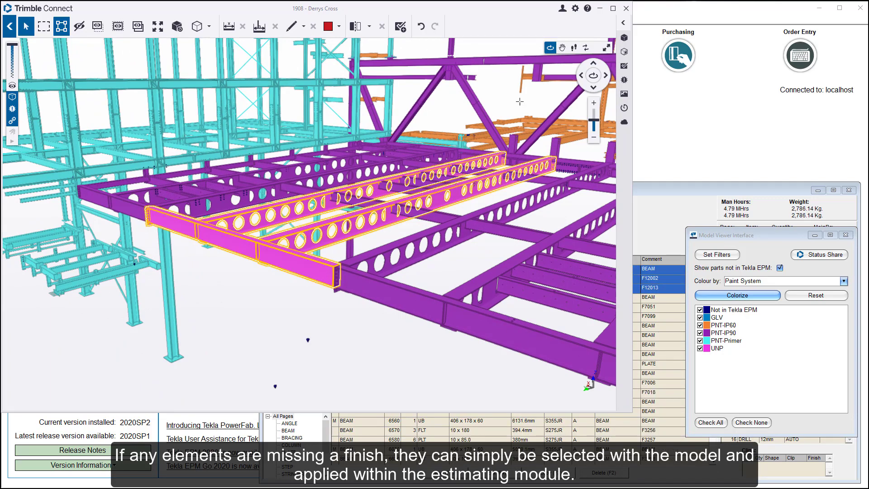
left_click(600, 9)
left_click(131, 19)
mouse_move(169, 111)
left_click(283, 130)
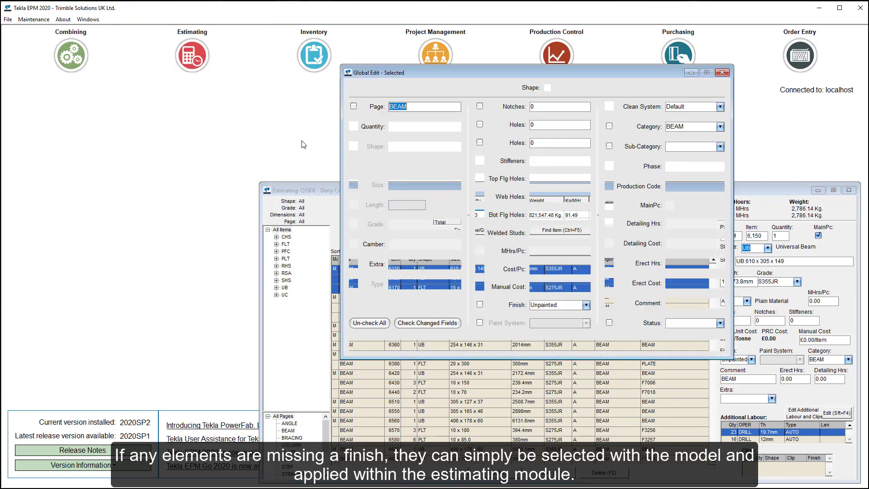
left_click(585, 305)
left_click(543, 317)
left_click(586, 323)
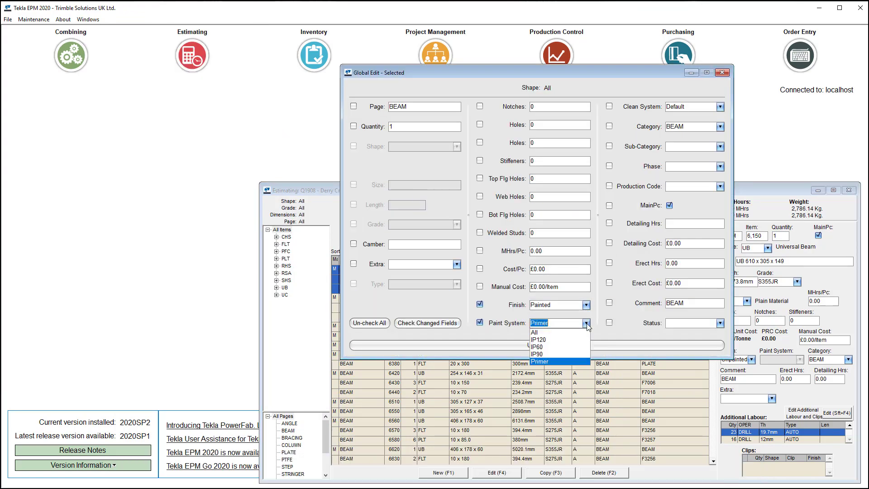
left_click(575, 356)
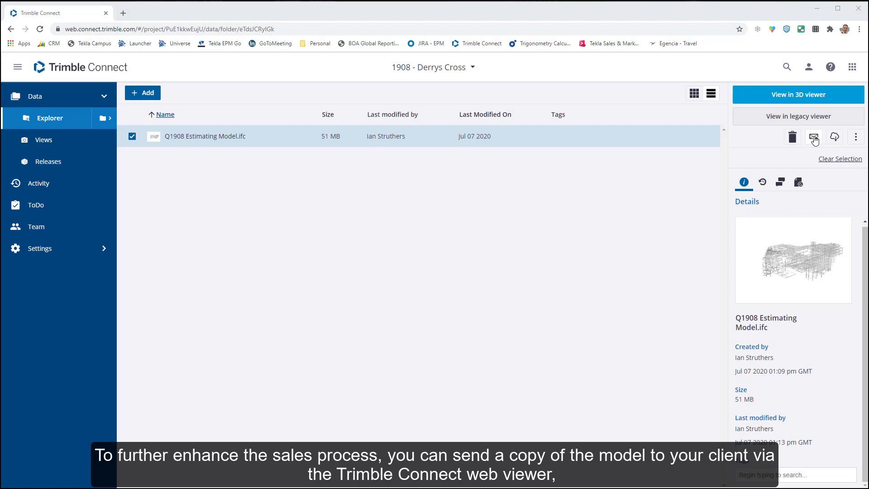
Share Q1908 Estimating Model.ifc via link with view-and-download access to a recipient's e-mail, then open it.
left_click(814, 136)
left_click(522, 215)
left_click(454, 257)
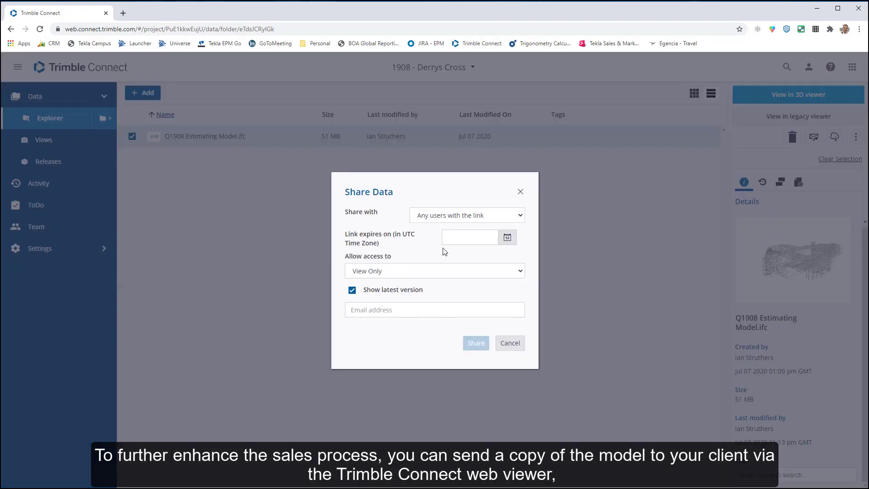
left_click(474, 271)
left_click(447, 301)
left_click(475, 343)
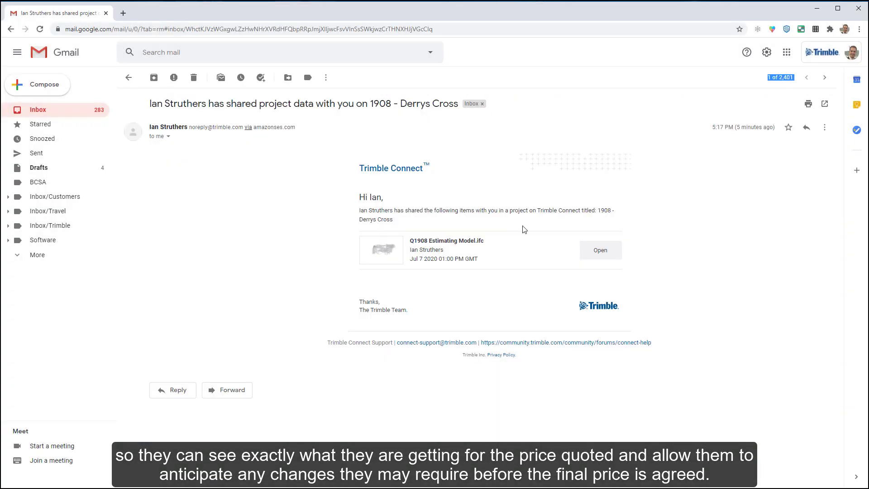
left_click(592, 255)
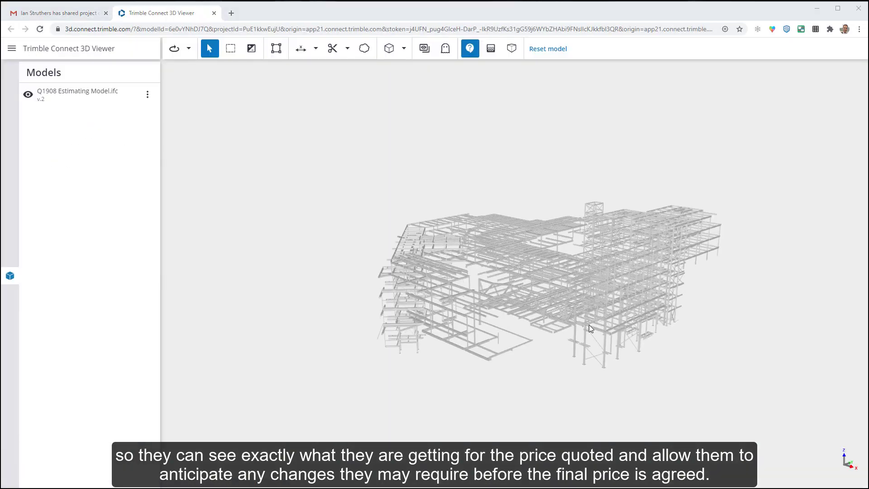
Zoom and orbit the shared Q1908 steel model to a lower, closer angle.
scroll(565, 296, "up", 5)
left_click_drag(566, 297, 705, 272)
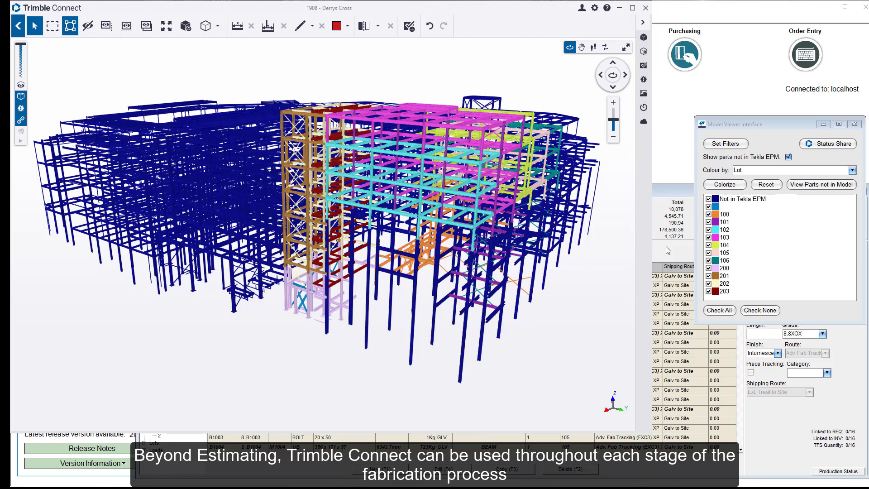
Hide the parts not in Tekla EPM, leaving only lot-coloured steel.
left_click(709, 199)
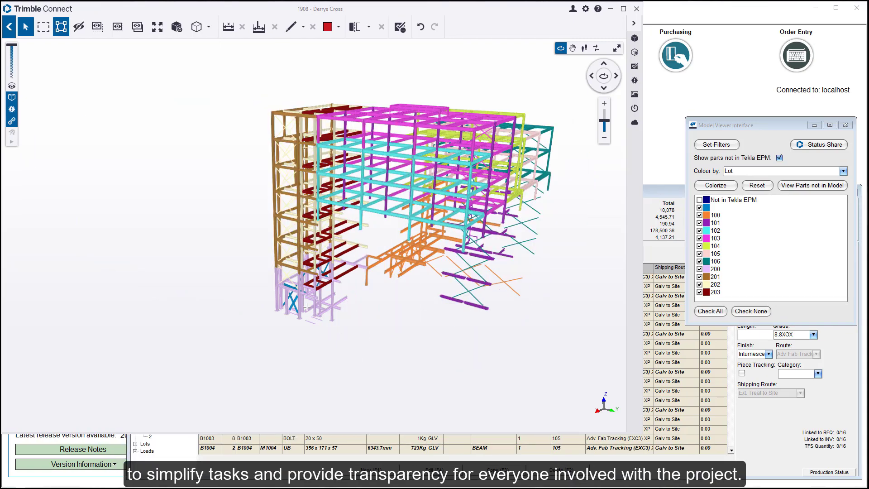
scroll(302, 300, "up", 5)
left_click_drag(271, 304, 217, 307)
Select the four diagonal X-brace members in the lower bays.
left_click(231, 292)
left_click(313, 322, "ctrl")
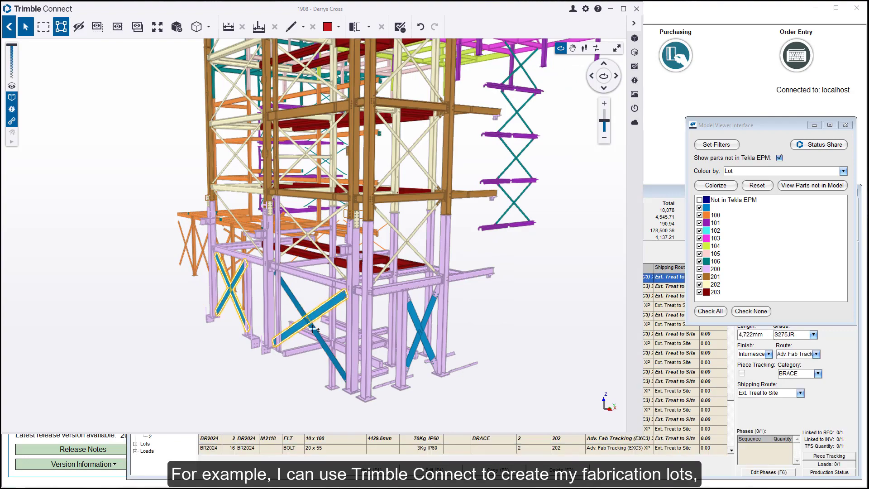
left_click(328, 351, "ctrl")
left_click(421, 332, "ctrl")
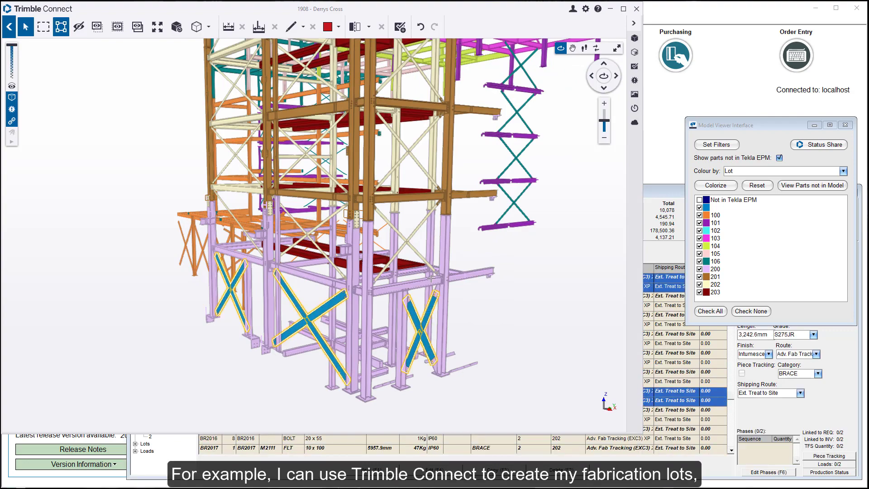
left_click(659, 181)
Assign the model-selected brace assemblies to phase 2 and lot 200 with Set Phases.
left_click(154, 19)
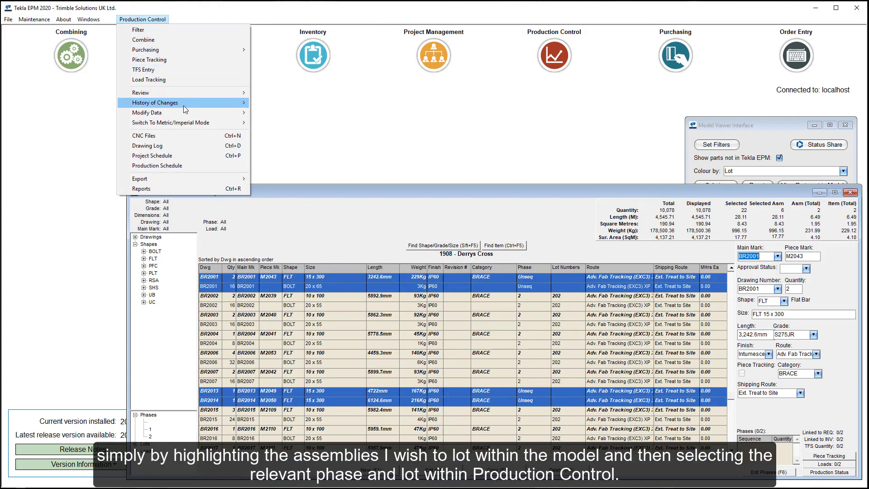
mouse_move(202, 113)
left_click(294, 171)
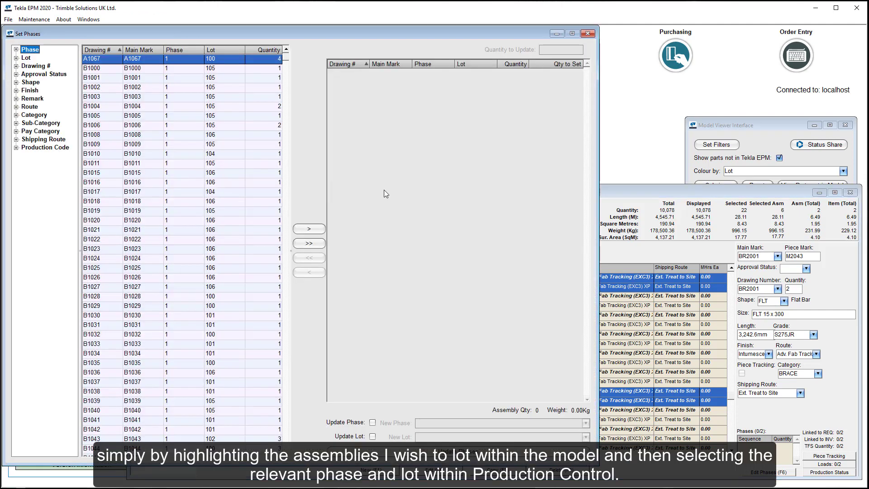
right_click(384, 189)
left_click(421, 226)
left_click(372, 422)
left_click(372, 436)
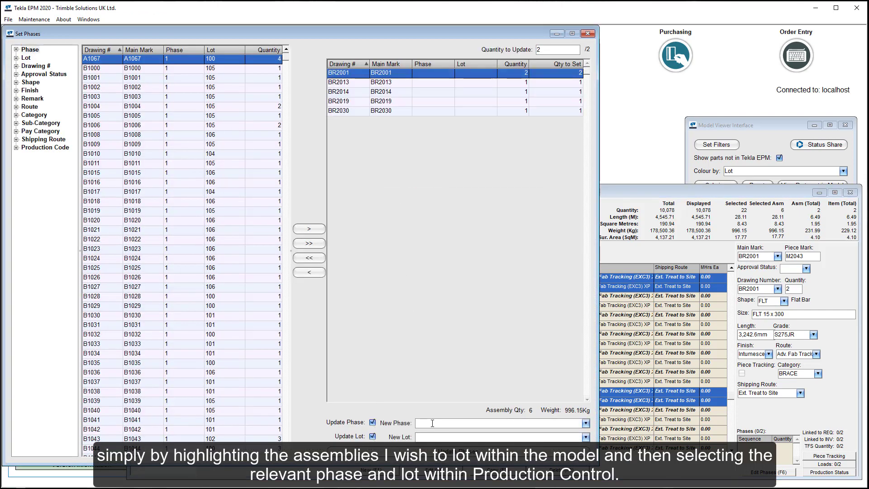
left_click(428, 437)
left_click(454, 451)
key("Return")
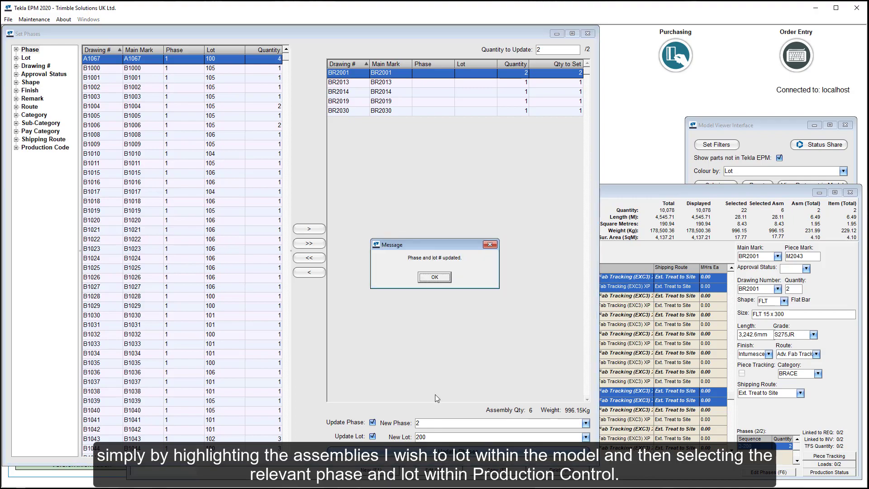
left_click(436, 279)
left_click(726, 186)
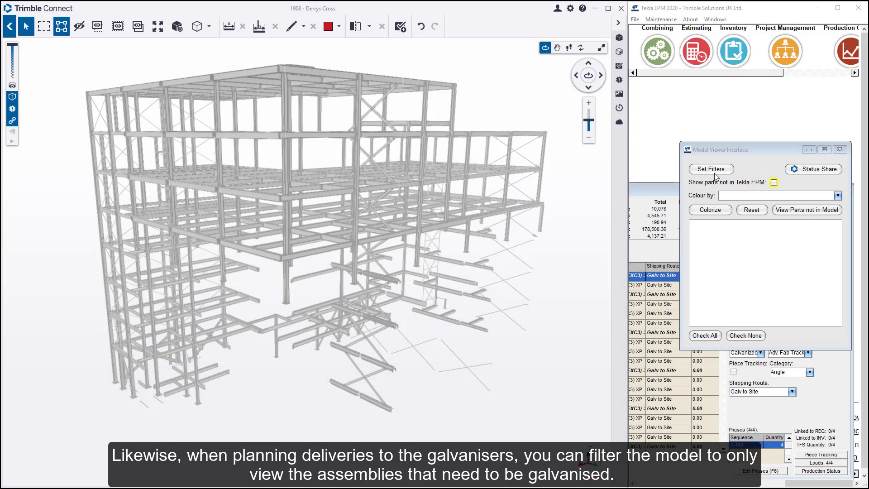
Filter the model to galvanised assemblies by excluding the Intumescent 60 mins finish.
left_click(714, 172)
double_click(748, 251)
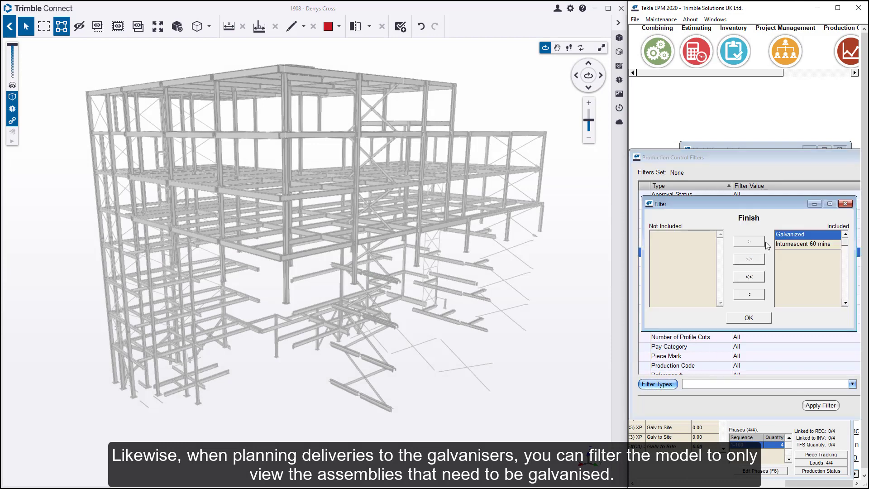
left_click(783, 244)
left_click(749, 295)
left_click(749, 317)
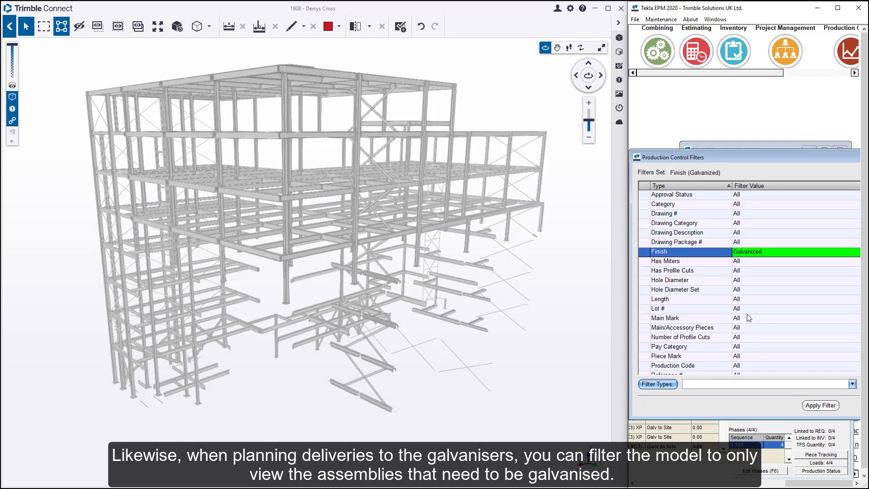
left_click(821, 406)
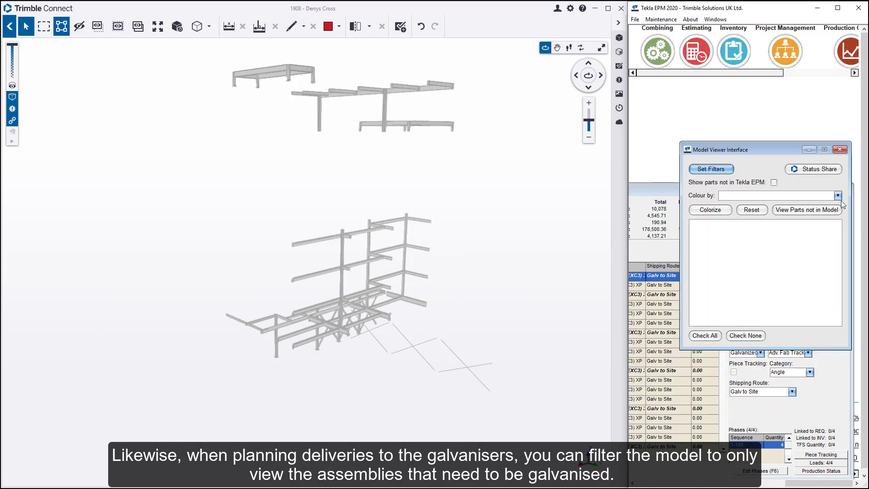
Colour the filtered model by Lot.
left_click(838, 196)
left_click(734, 218)
left_click(710, 210)
left_click_drag(411, 175, 390, 191)
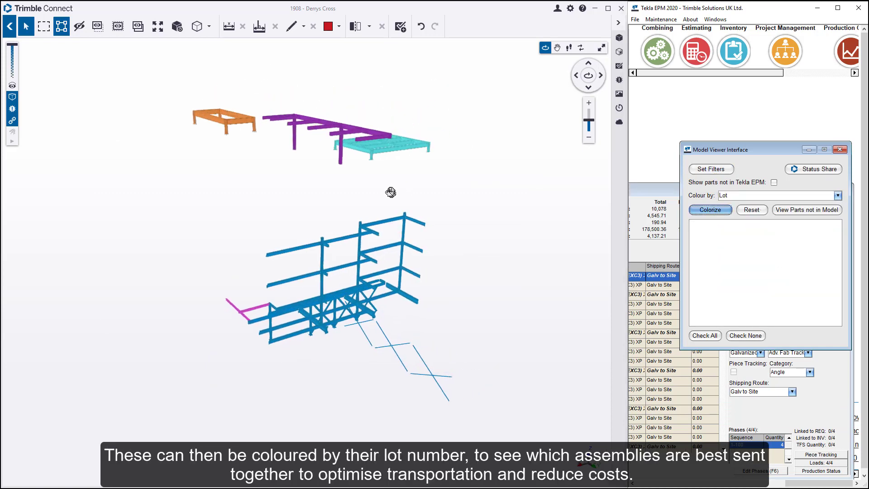
Box-select the upper galvanised assemblies and add them all to load G1002.
left_click(44, 27)
left_click_drag(167, 82, 449, 185)
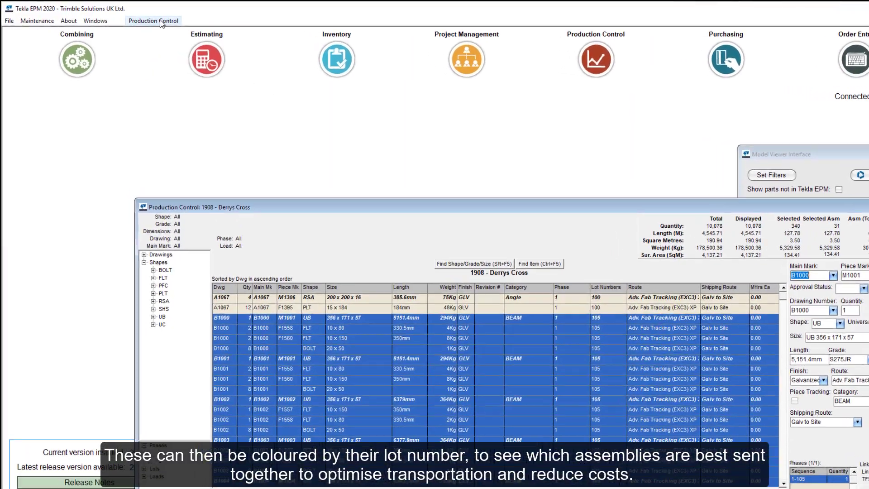
left_click(149, 19)
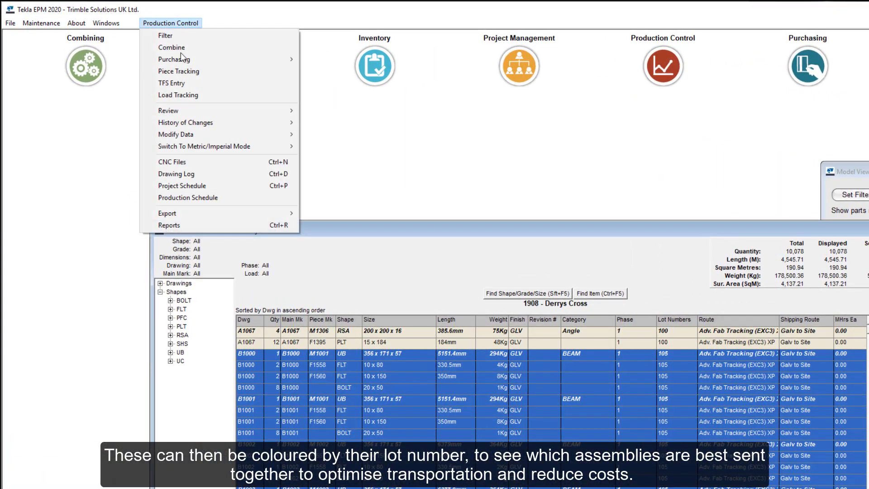
mouse_move(209, 135)
left_click(399, 243)
left_click(669, 381)
left_click(663, 398)
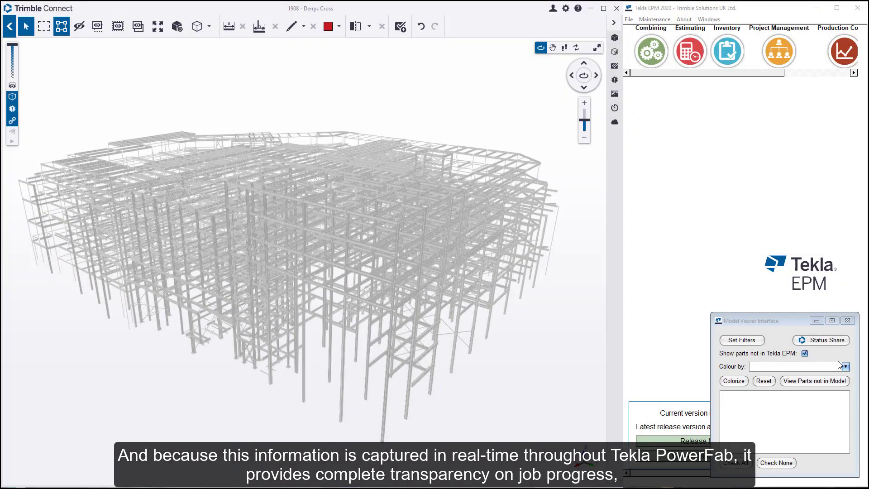
Colour the model by Production Status and zoom in on the coloured block.
left_click(846, 368)
left_click(774, 448)
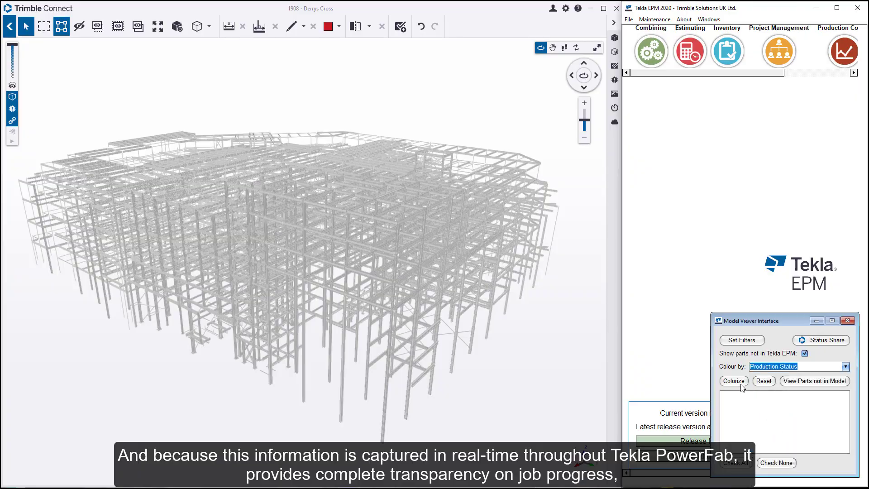
left_click(734, 382)
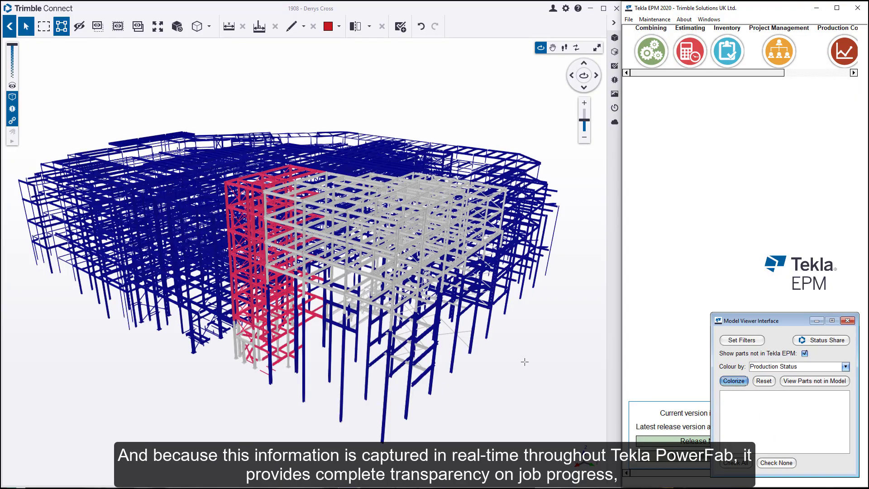
left_click_drag(401, 278, 539, 217)
scroll(365, 108, "up", 3)
scroll(364, 108, "up", 5)
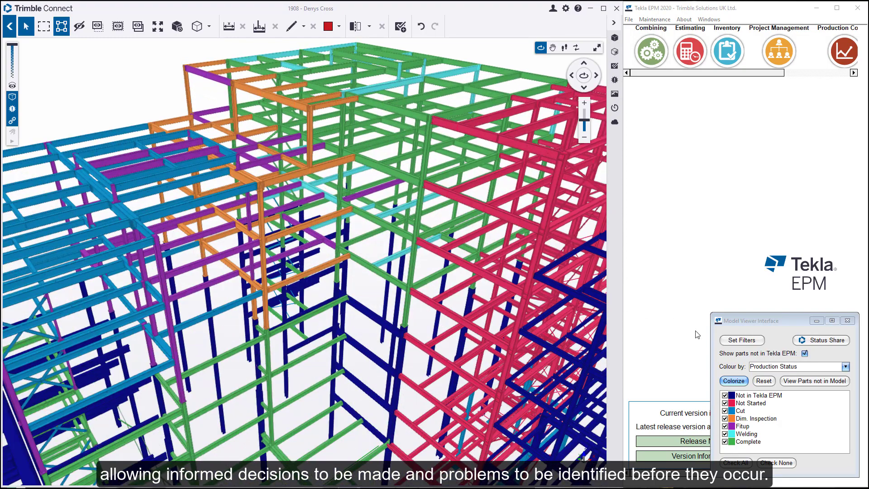
Filter the model by Lot # so only lot 103 is shown.
left_click(741, 340)
left_click(699, 188)
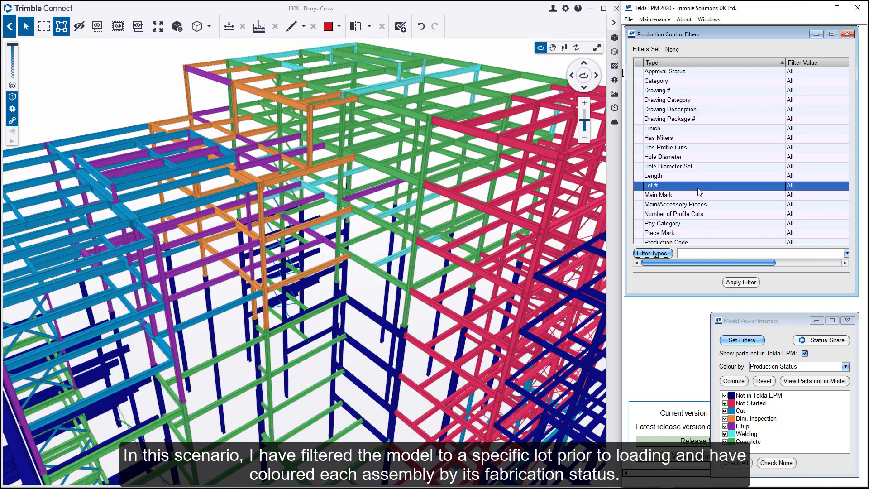
double_click(698, 189)
left_click(746, 280)
double_click(706, 249)
left_click(744, 332)
left_click(739, 285)
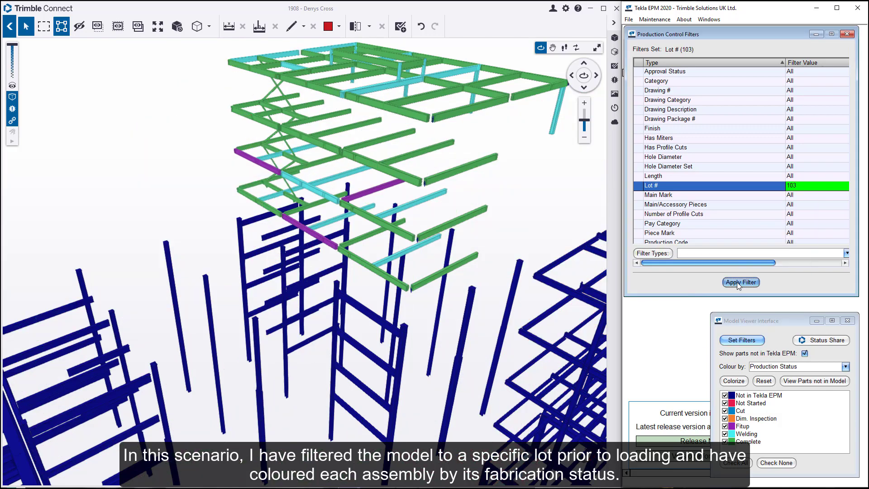
Hide parts not in Tekla EPM plus Welding and Complete assemblies in the legend, leaving only Fitup beams.
left_click(745, 383)
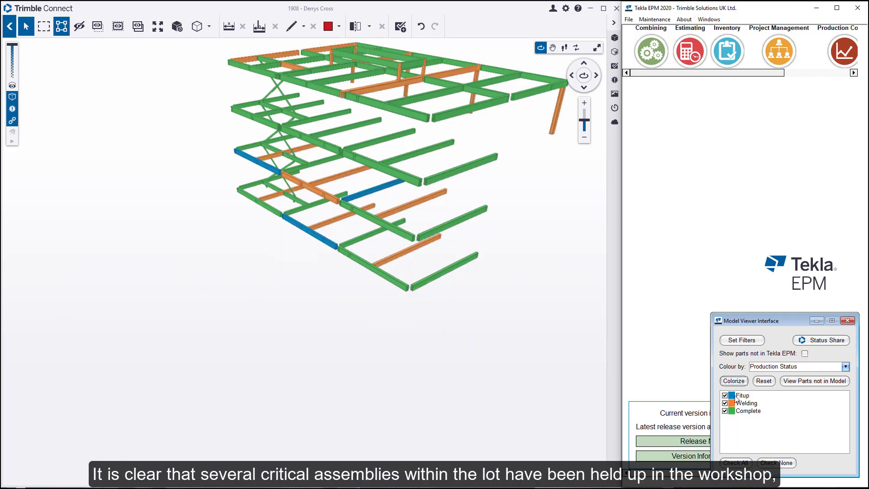
left_click(725, 404)
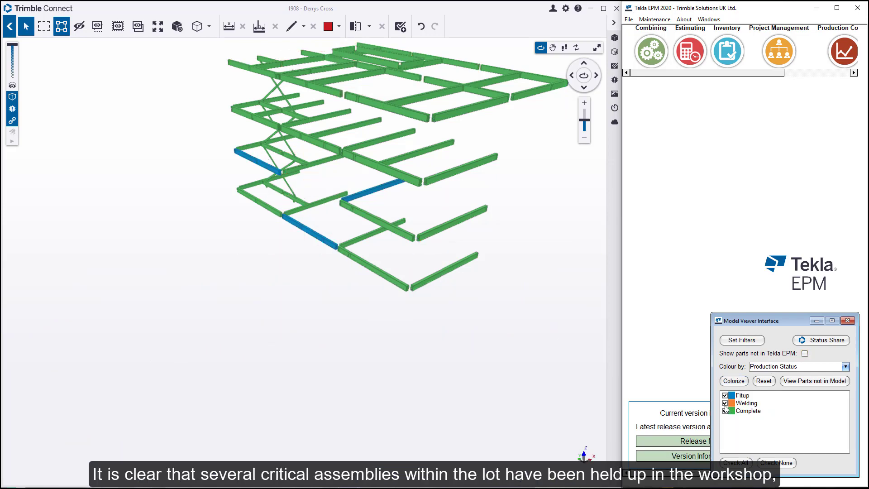
left_click(725, 412)
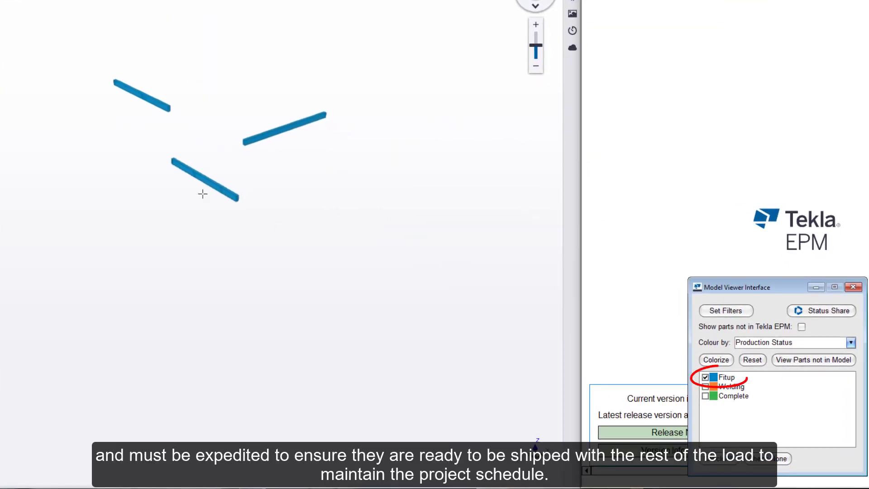
Select the remaining Fitup beams of lot 103 to read their marks and attributes.
left_click(206, 181)
left_click(158, 207)
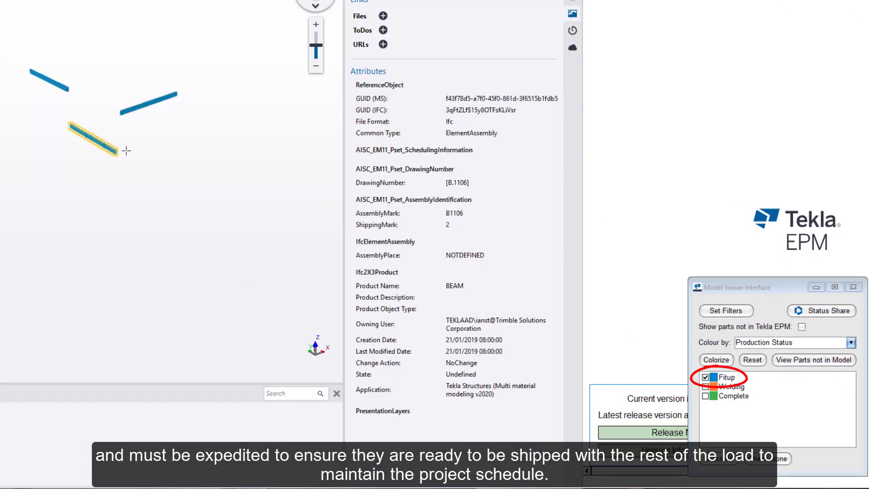
left_click(55, 83)
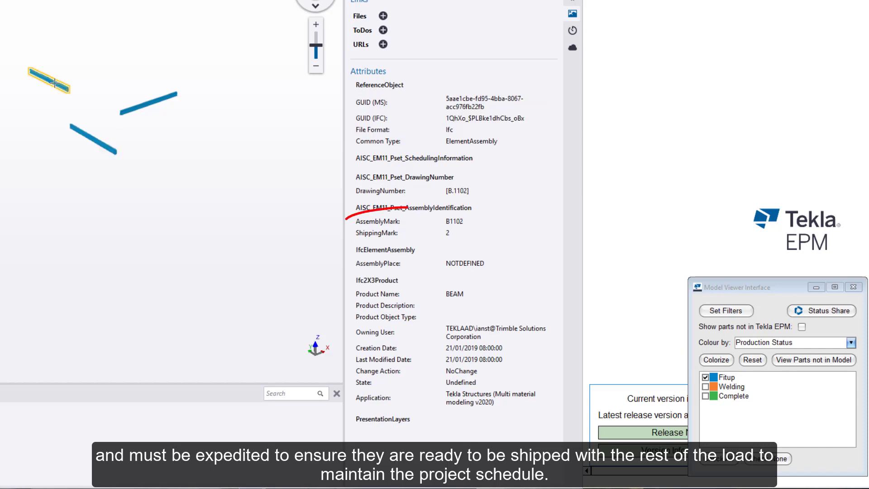
left_click(142, 105)
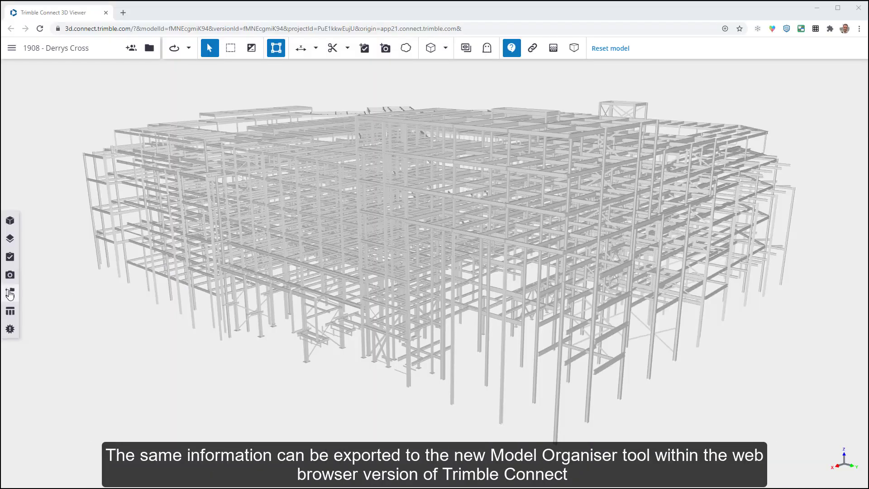
In the Organizer, highlight the Approval Status Hold and Production Status Complete items in the model.
left_click(10, 294)
left_click(165, 127)
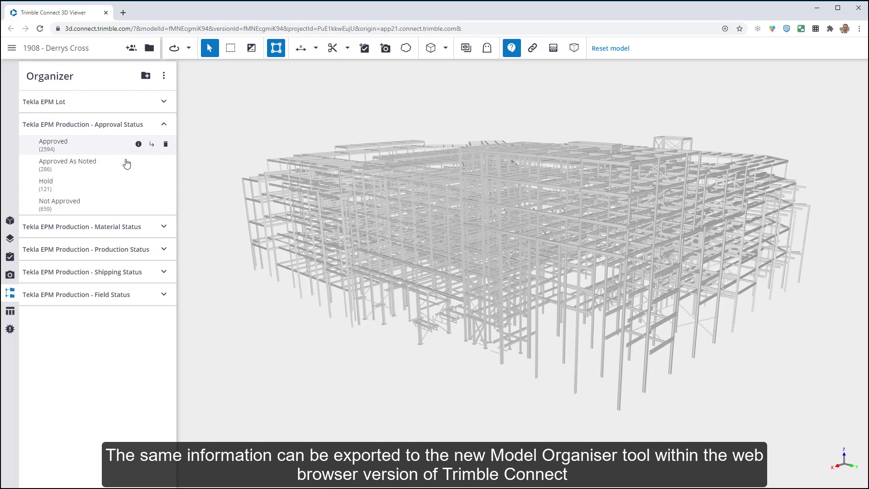
left_click(85, 183)
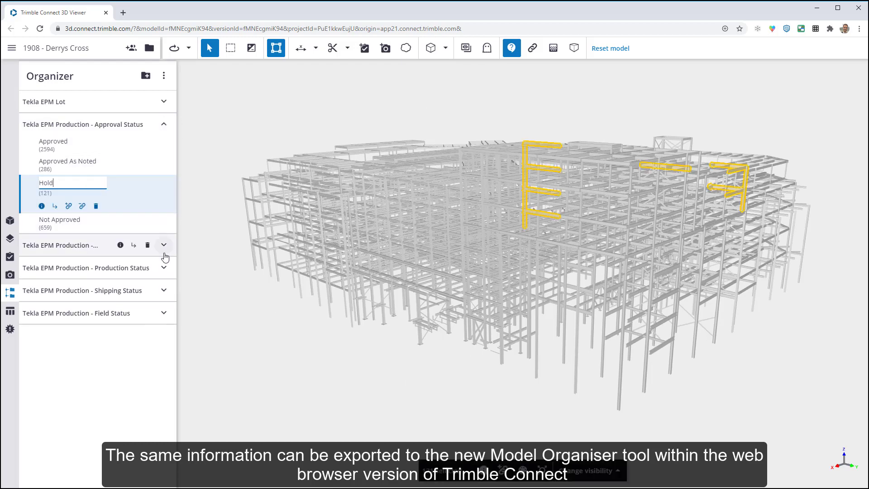
left_click(164, 267)
left_click(68, 282)
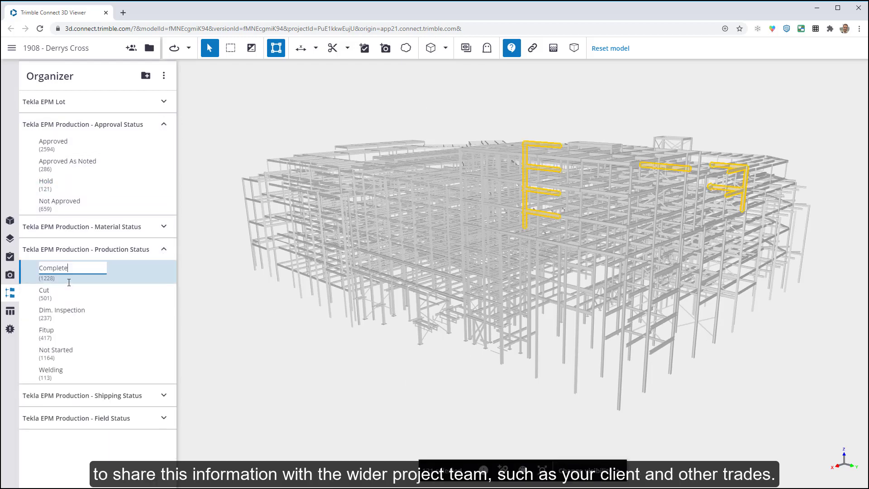
Expand Shipping Status and highlight the Taylor Protective Coatings UK items.
left_click(164, 410)
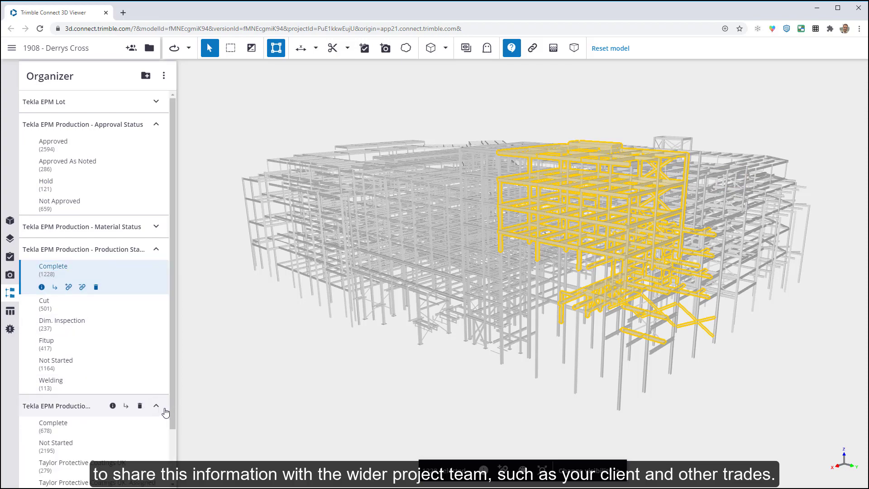
scroll(136, 403, "down", 1)
left_click(80, 400)
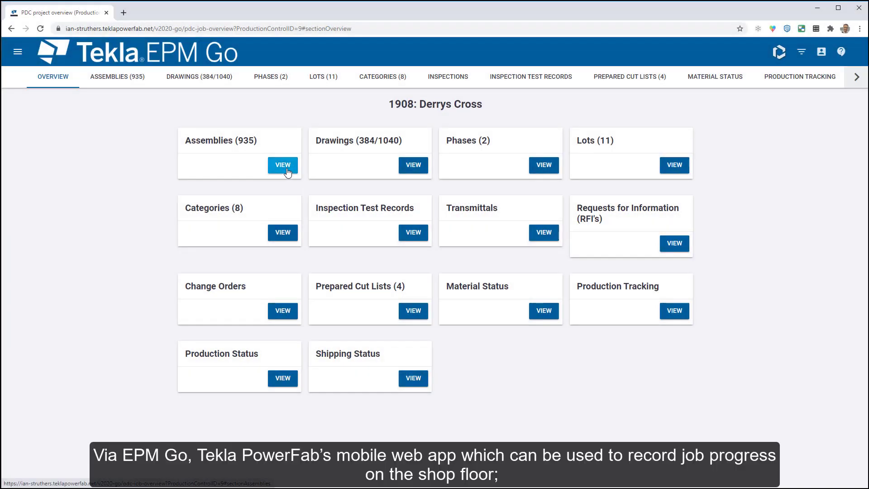
Search assemblies for b1079, open it in Trimble Connect, and show only that beam.
left_click(284, 164)
left_click(372, 175)
type("b1079")
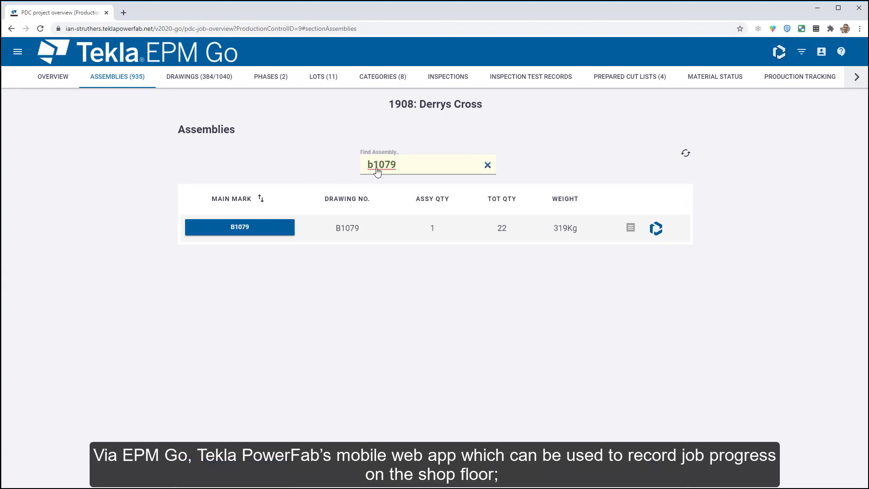
left_click(656, 229)
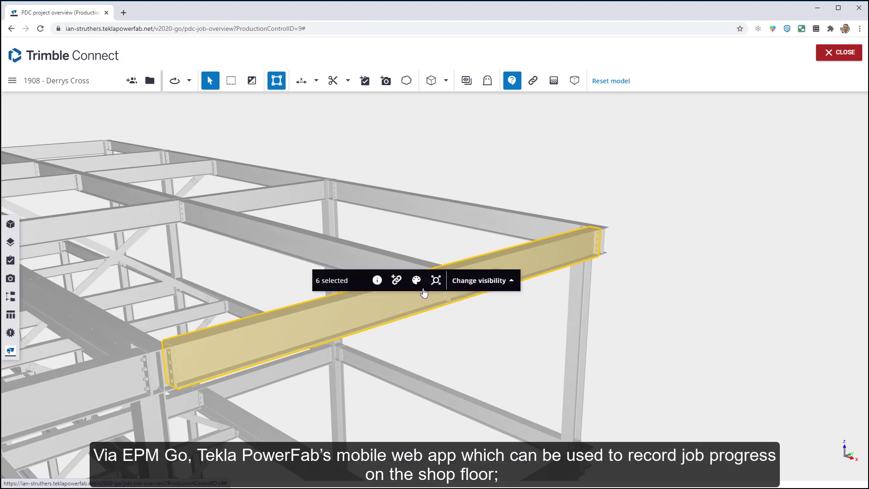
left_click(462, 281)
left_click(441, 195)
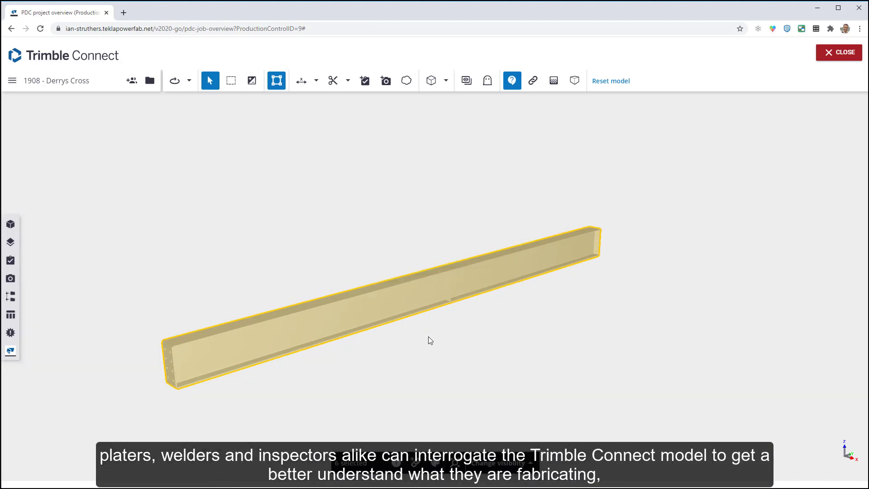
Measure 2799 mm from the stiffener to the beam end.
left_click(427, 333)
left_click_drag(430, 317, 285, 272)
scroll(459, 299, "up", 8)
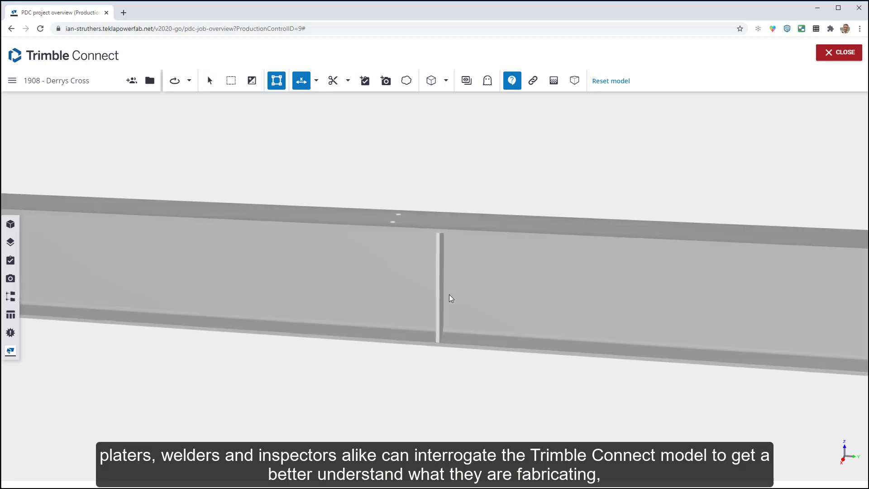
left_click(437, 290)
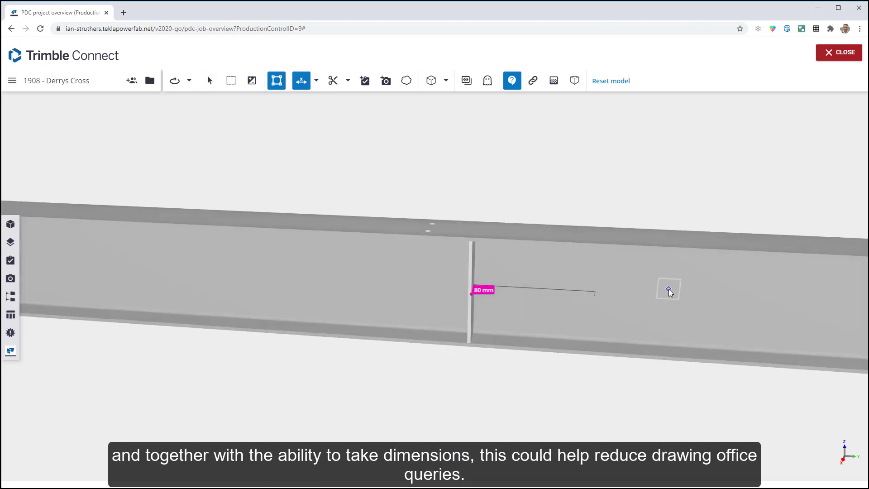
middle_click_drag(670, 289, 295, 265)
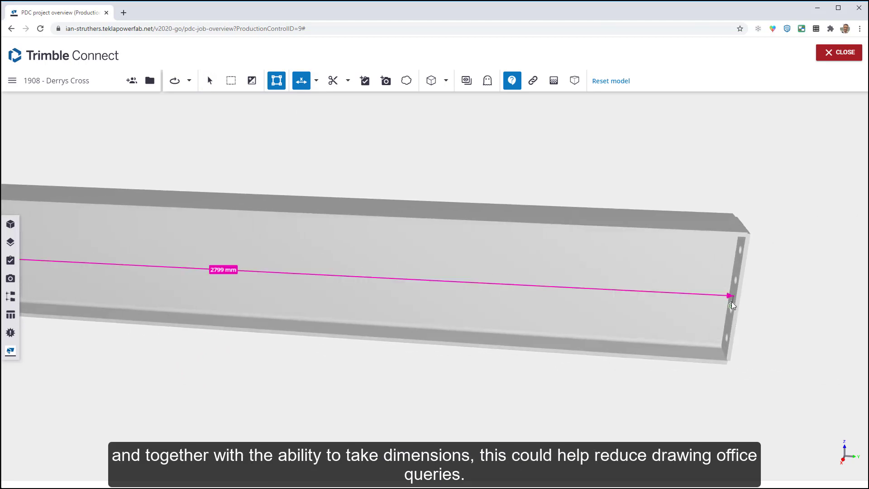
scroll(629, 281, "down", 5)
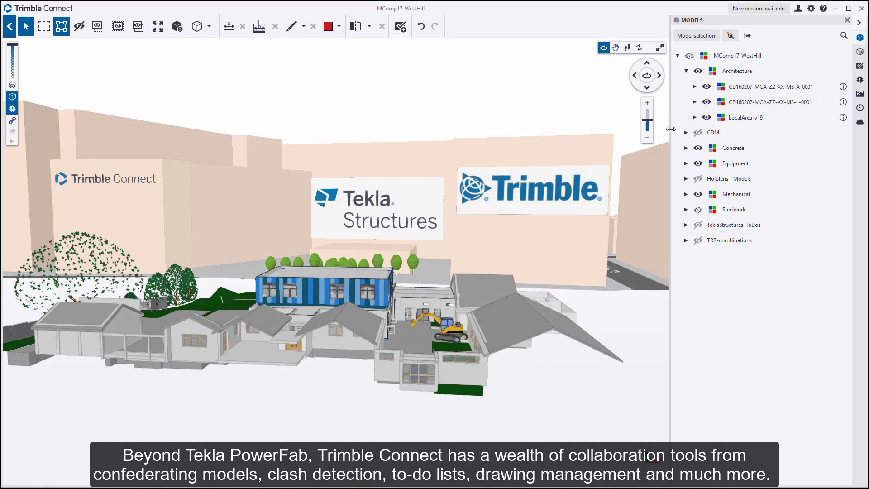
Hide the LocalArea-v19 model and the two CD160207-MCA models, including the architecture model.
left_click(707, 118)
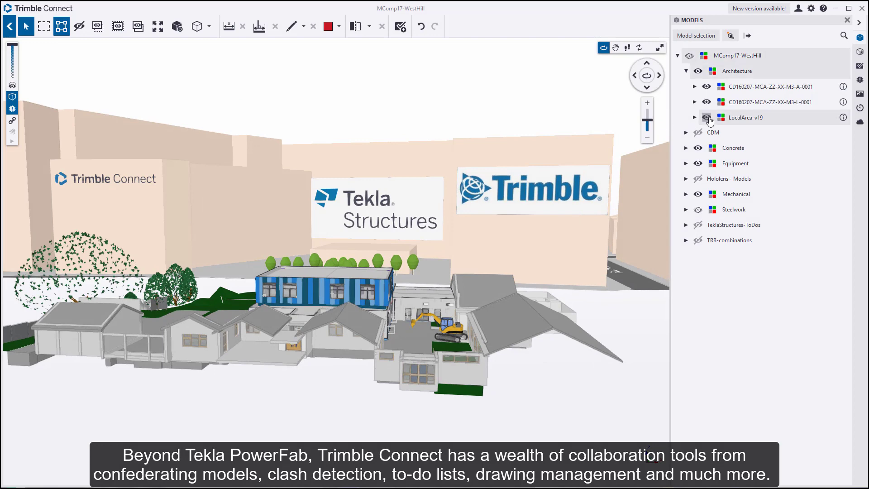
left_click(707, 102)
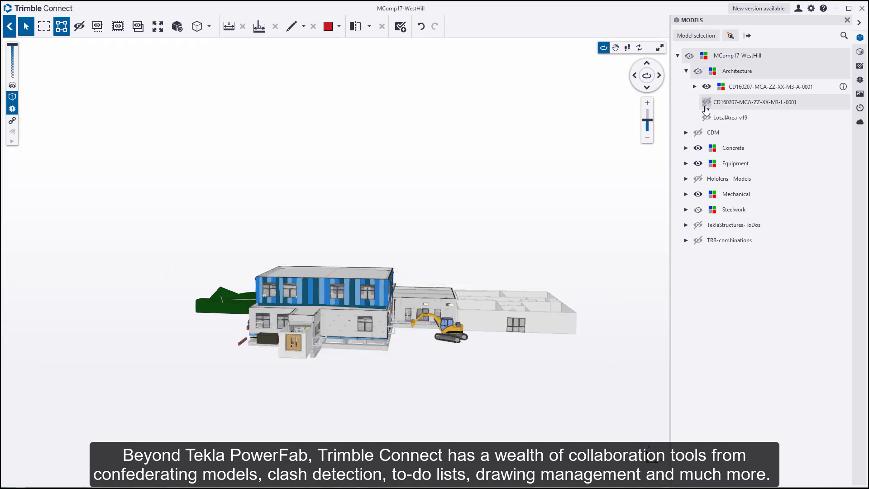
left_click(707, 87)
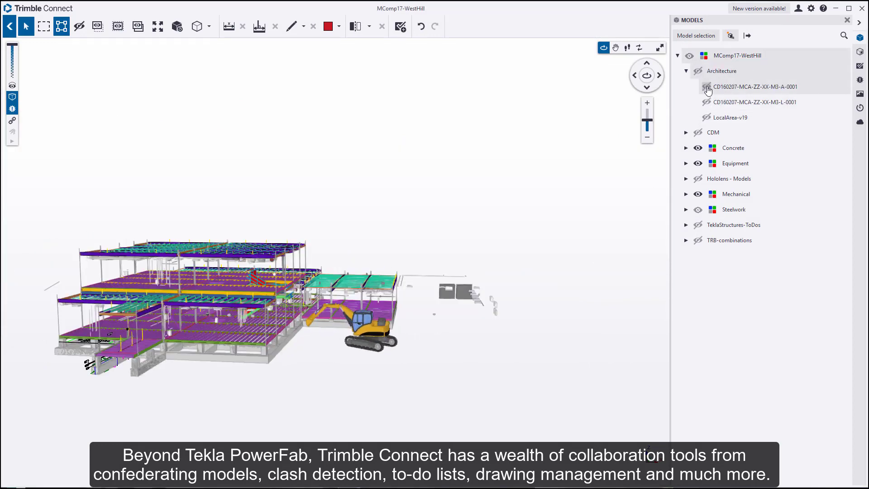
scroll(273, 311, "up", 10)
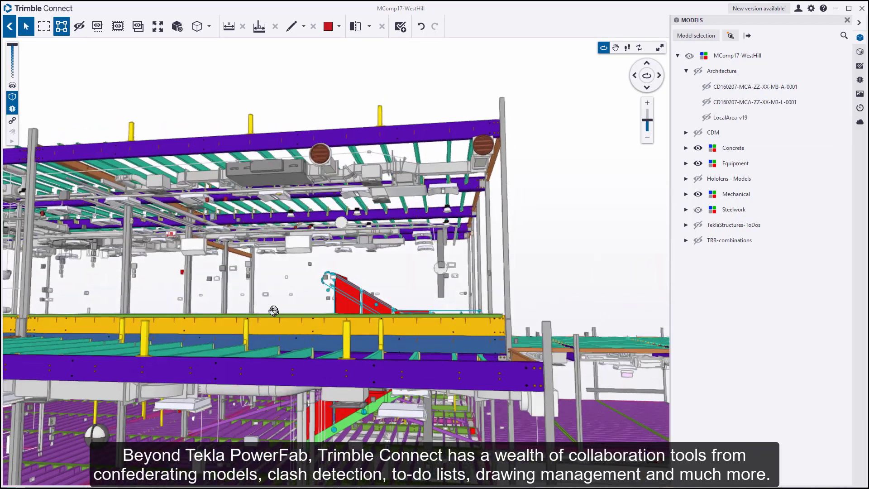
left_click_drag(274, 310, 622, 225)
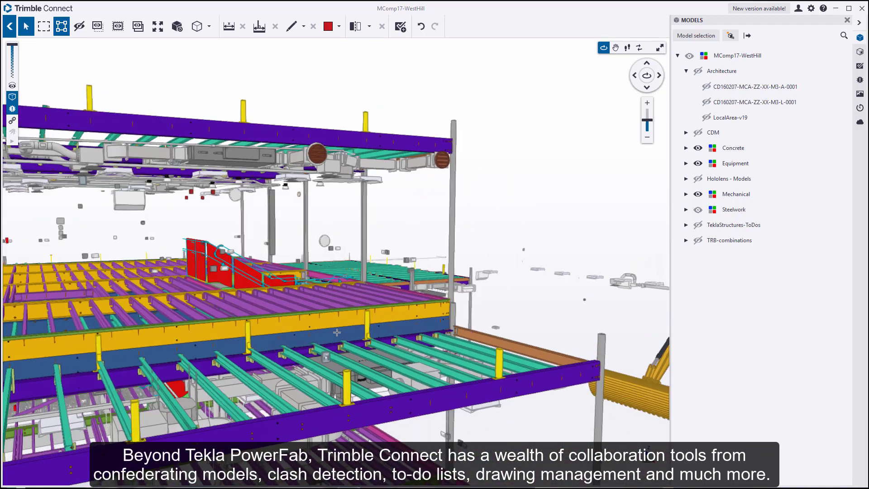
Hide the Mechanical and Concrete models and display the project's ToDos list.
left_click(698, 194)
scroll(536, 220, "down", 3)
scroll(536, 219, "down", 5)
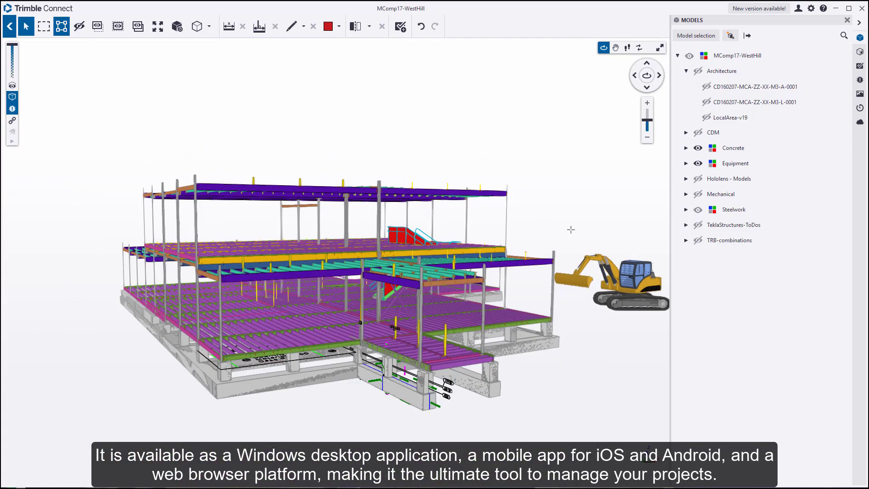
left_click(698, 148)
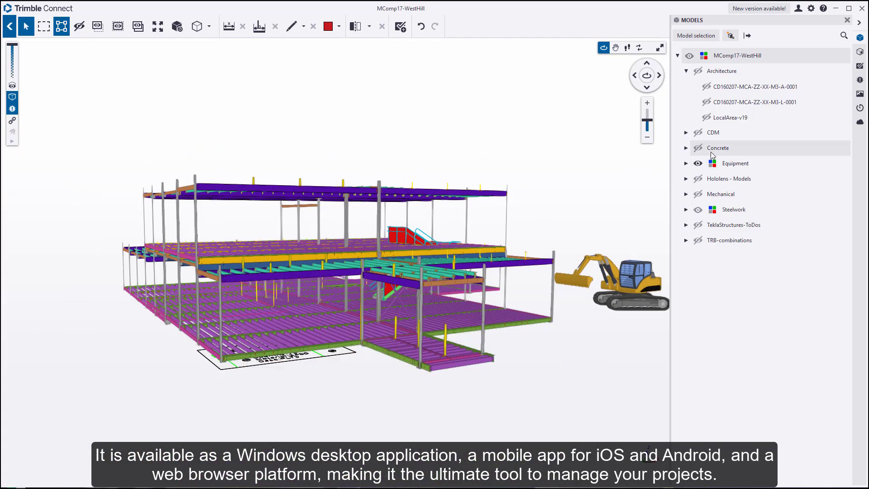
left_click(860, 67)
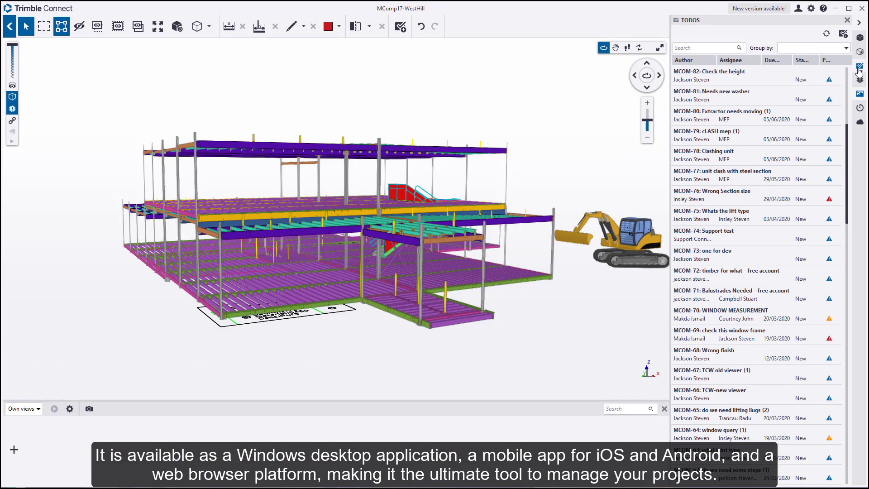